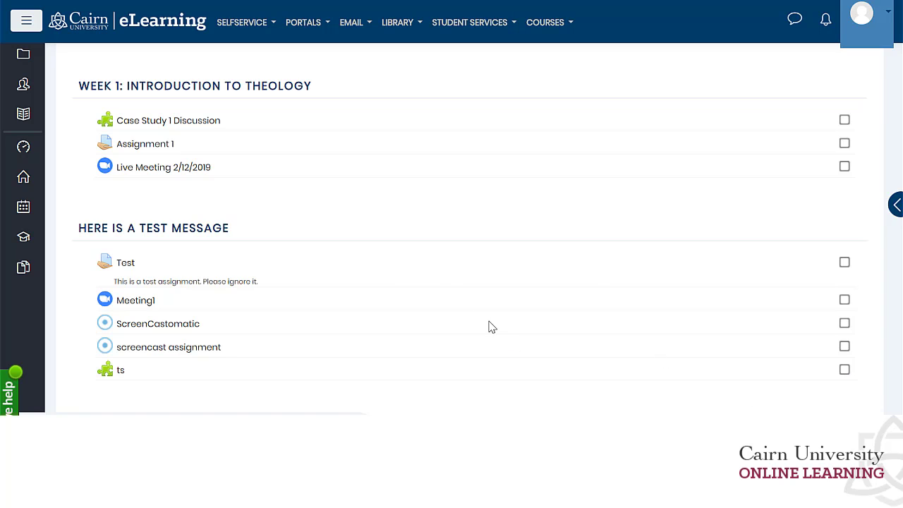
- Open Assignment 1's submissions and start grading the student who submitted Paper 1.docx
click(149, 145)
scroll(304, 240, down, 3)
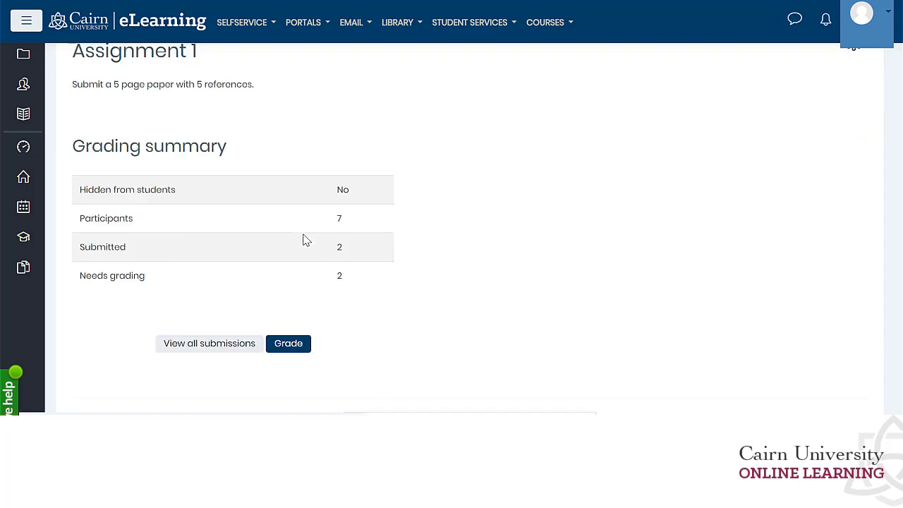
click(239, 242)
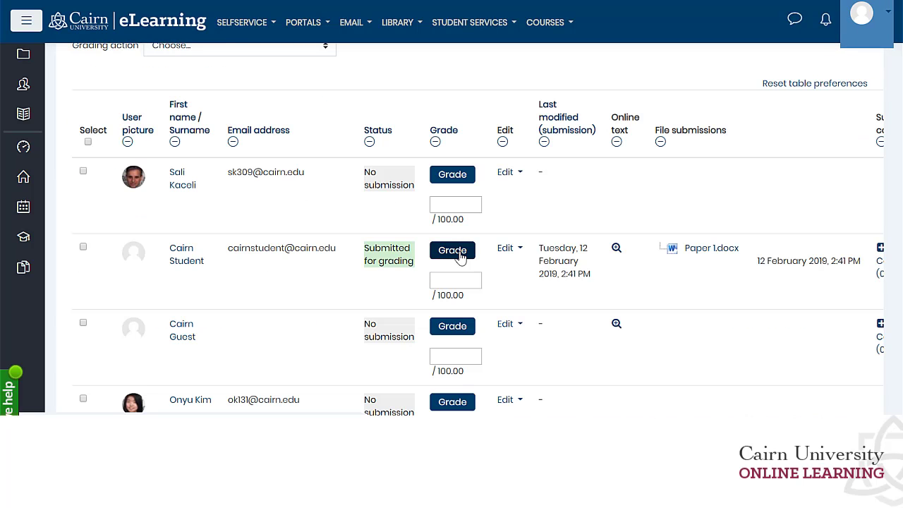
click(459, 255)
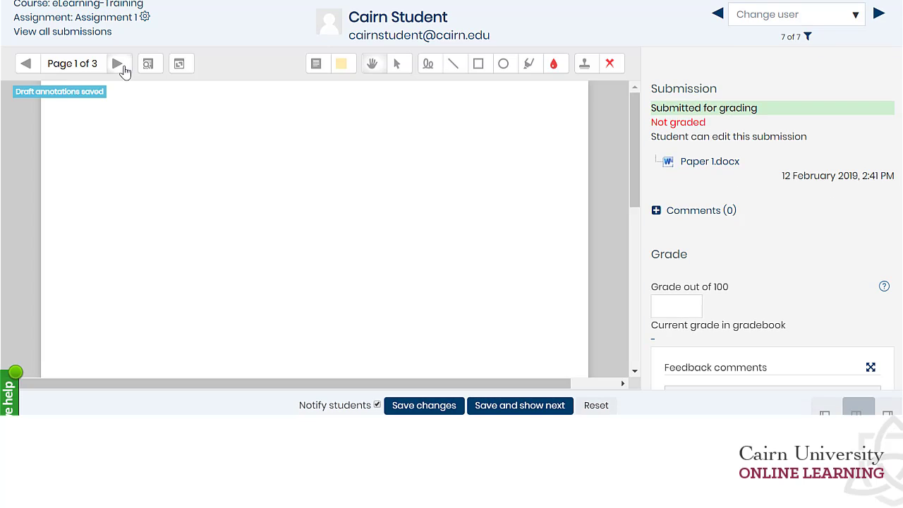
- Place a comment box beside the Paper 1 title on page 2 of the paper
click(119, 65)
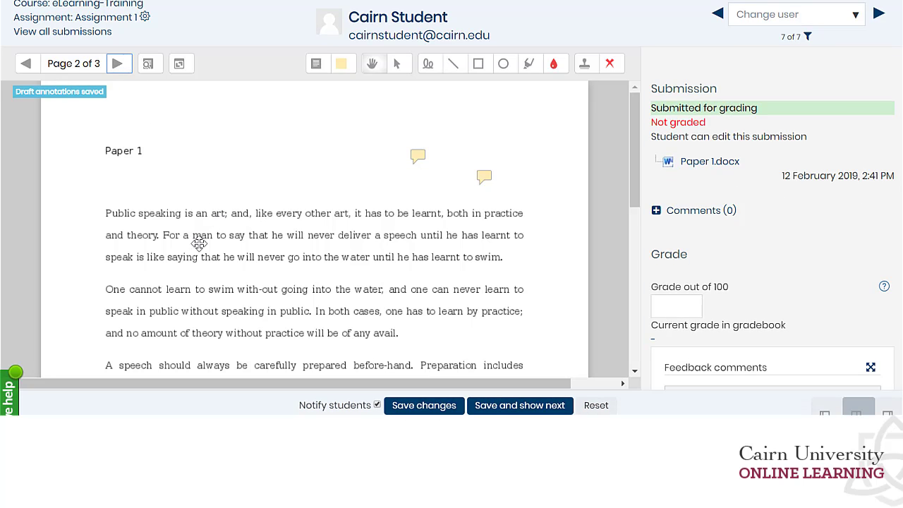
click(315, 66)
drag(193, 125, 327, 184)
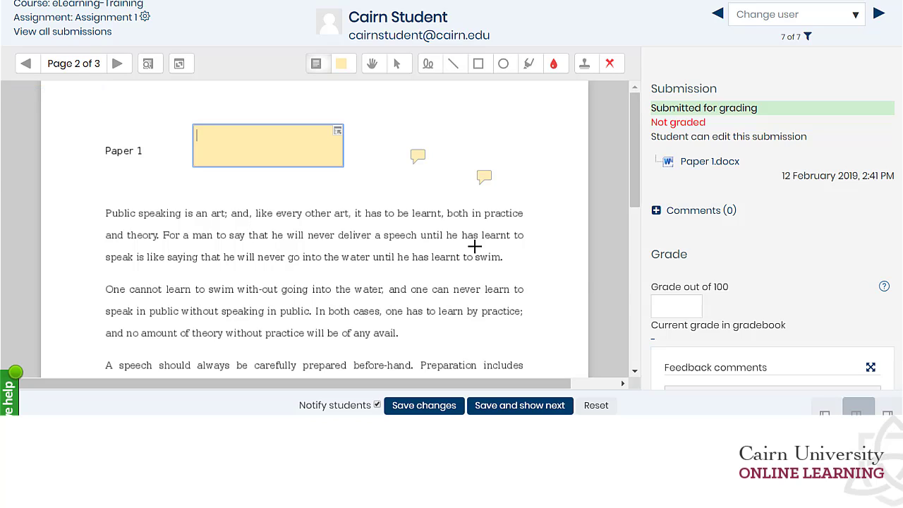
- Enter 89 in the Grade out of 100 field
click(692, 304)
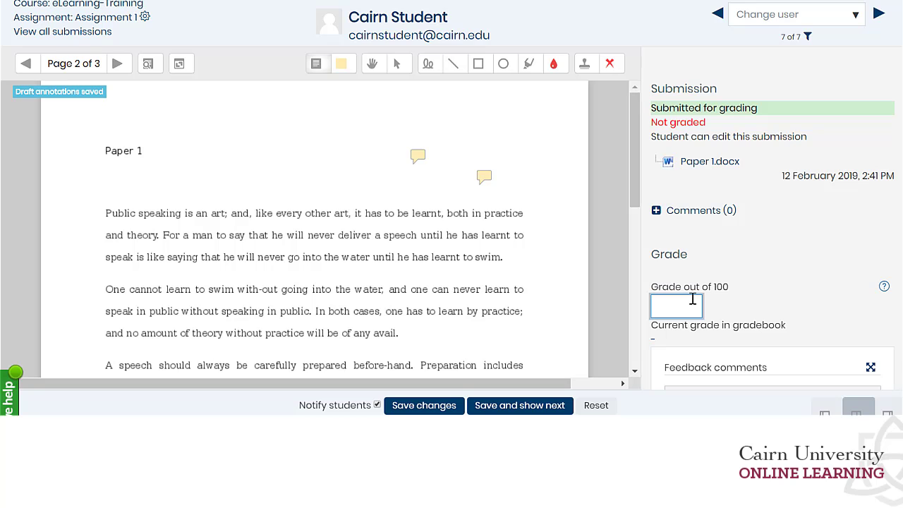
scroll(470, 288, down, 6)
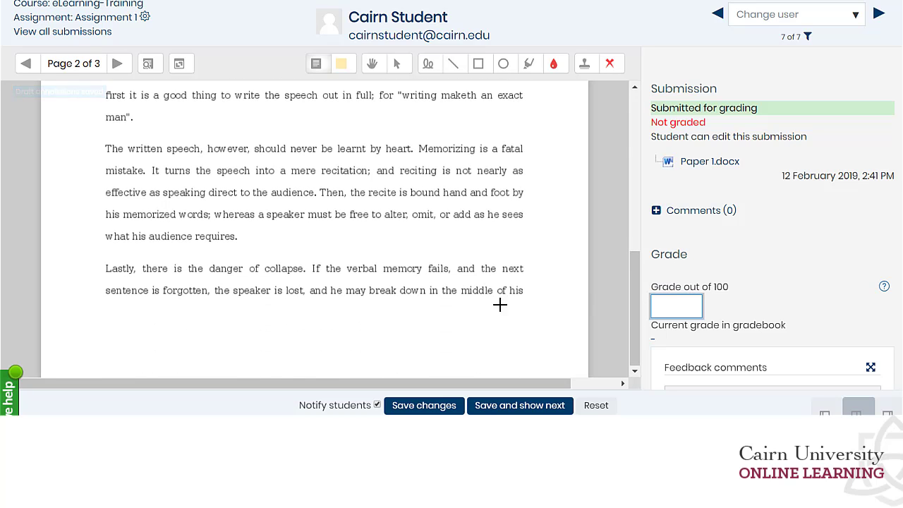
scroll(684, 308, down, 1)
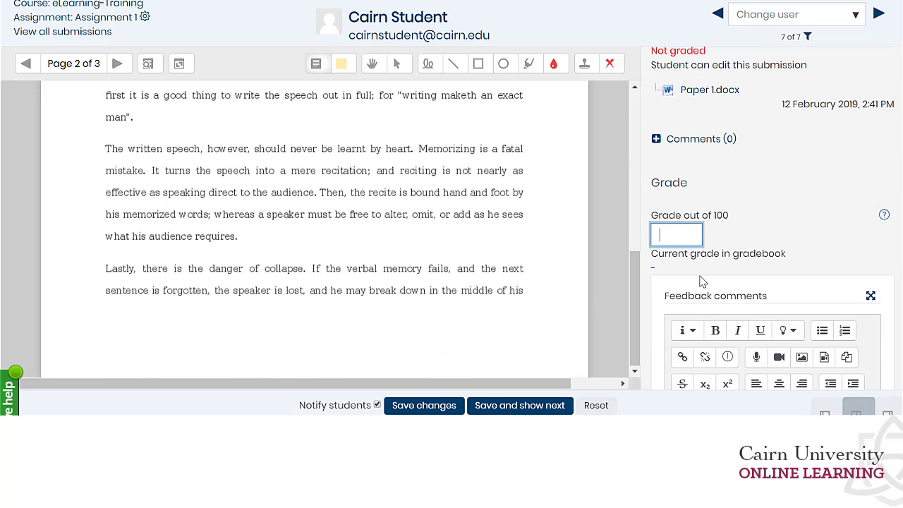
text(89)
scroll(738, 237, down, 2)
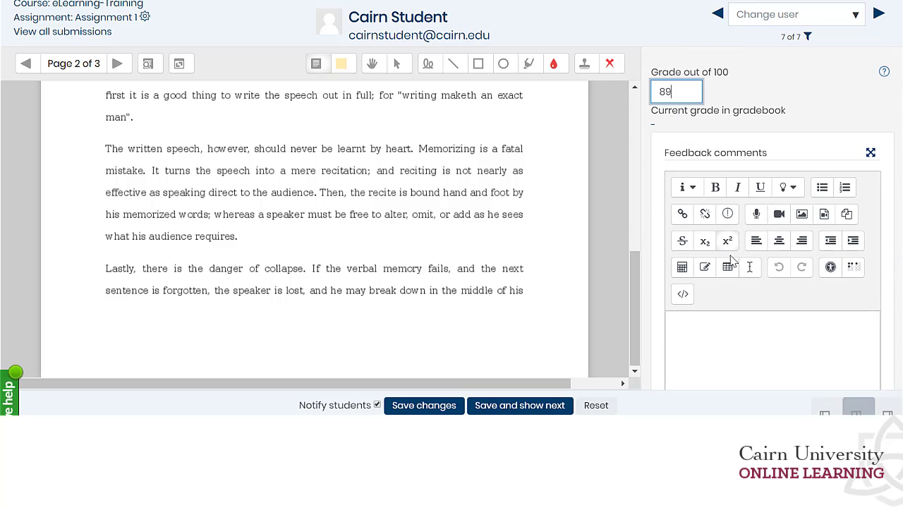
click(703, 332)
scroll(703, 332, down, 1)
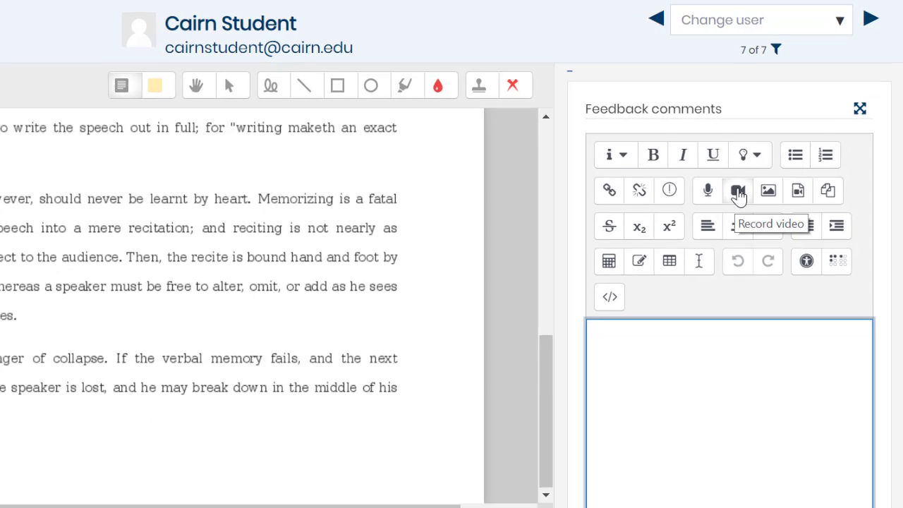
- Record a webcam video message from the feedback editor's Record video tool
click(727, 206)
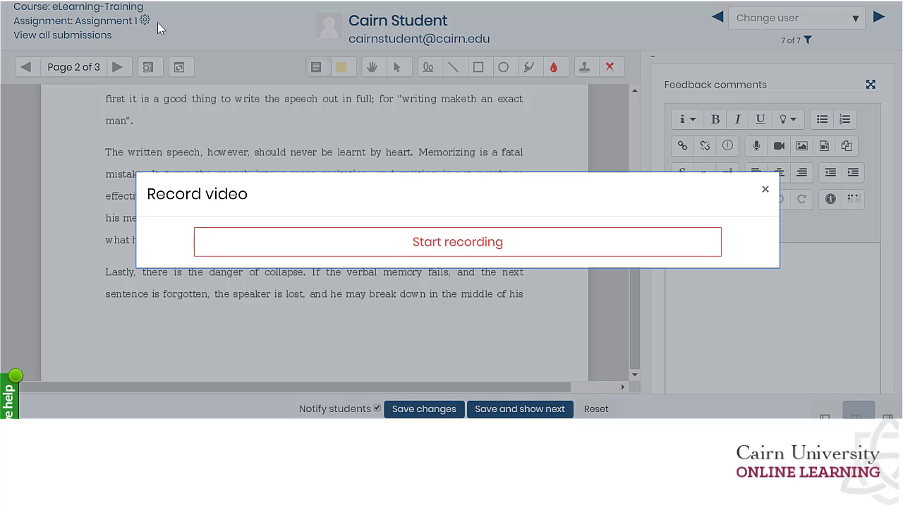
click(438, 248)
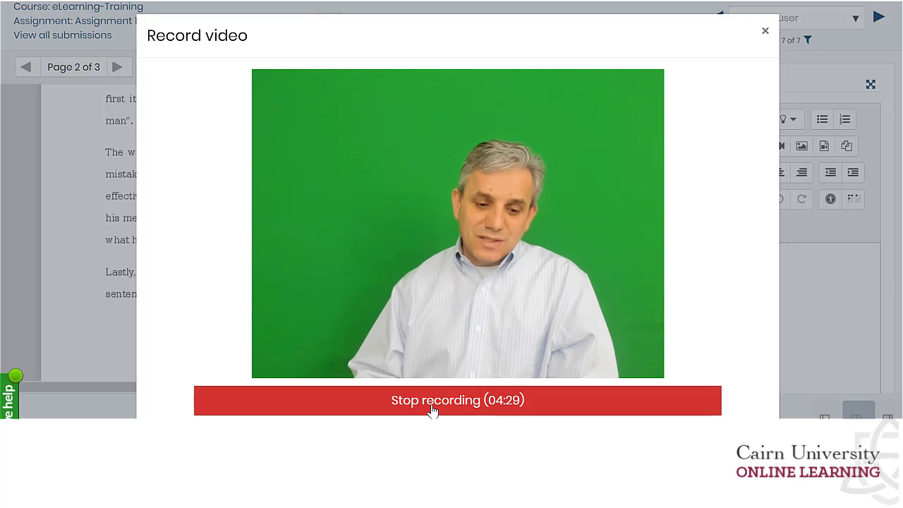
click(433, 409)
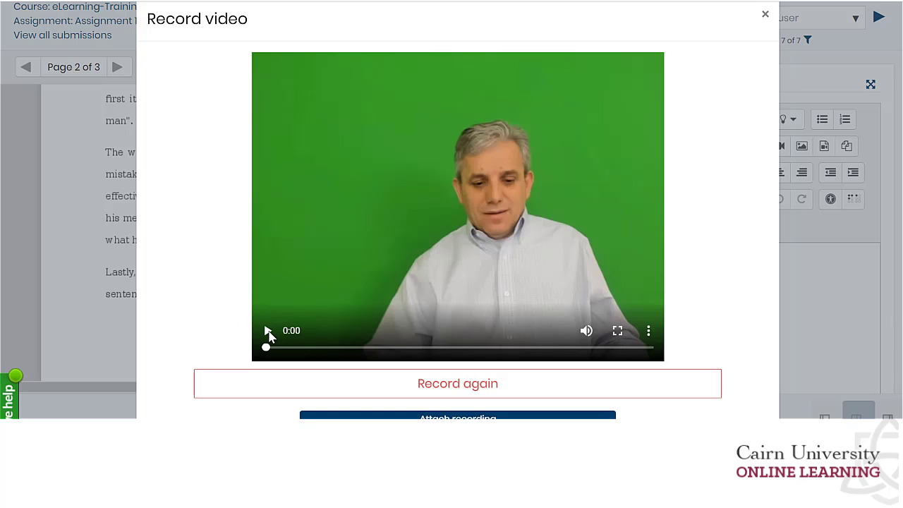
- Play back the recorded clip and attach it to the feedback comments
click(267, 331)
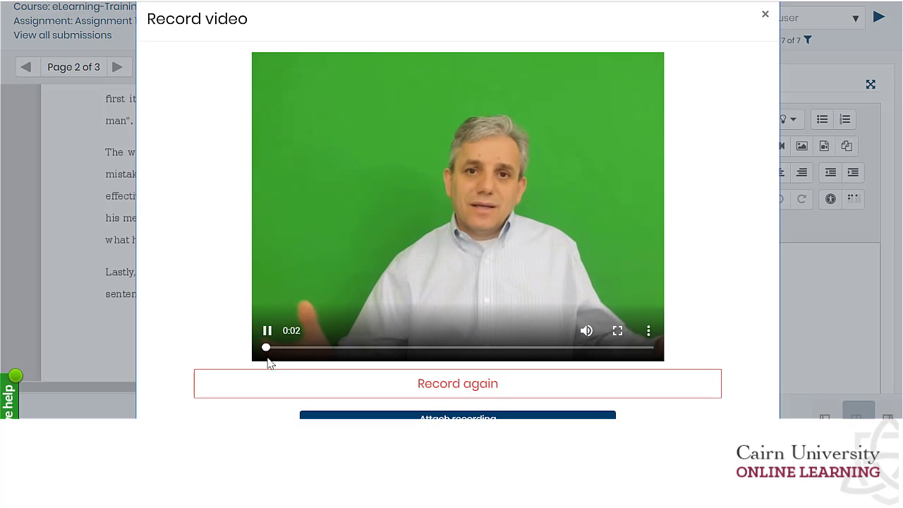
click(437, 420)
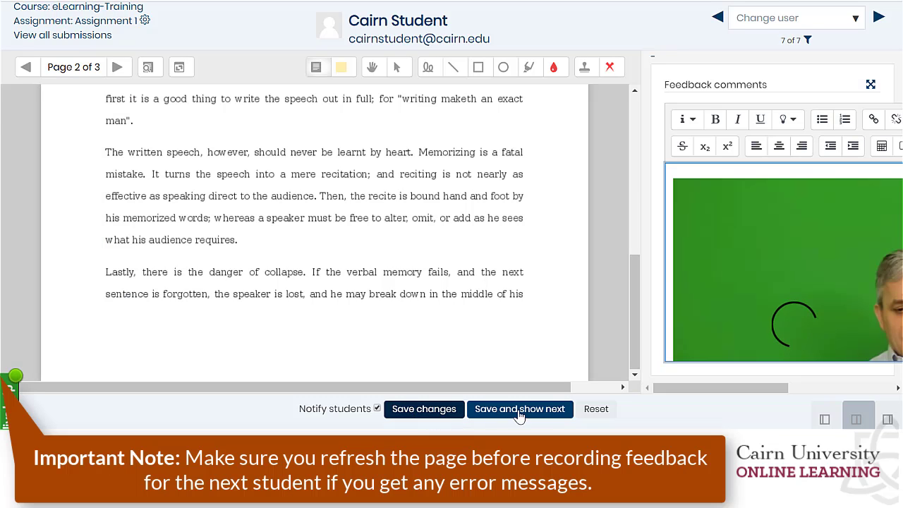
click(526, 413)
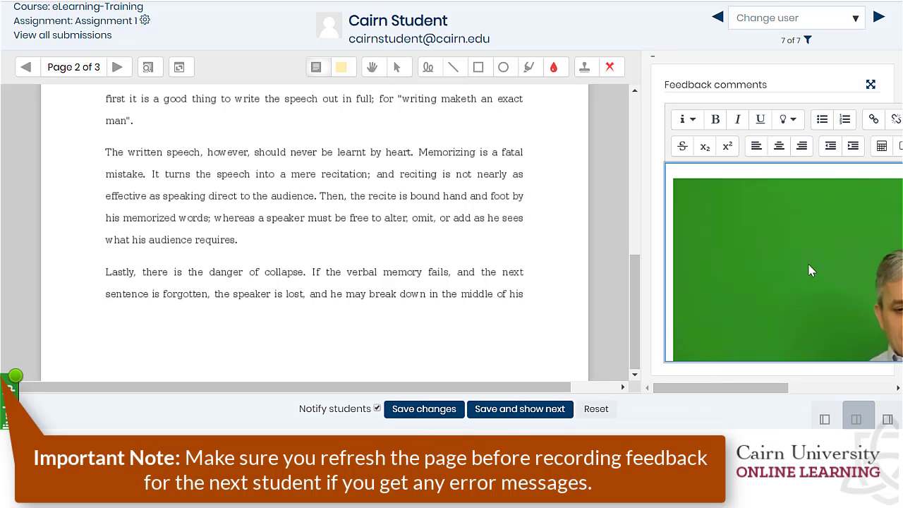
- Save the grade and feedback and move on to the next student
scroll(814, 264, down, 1)
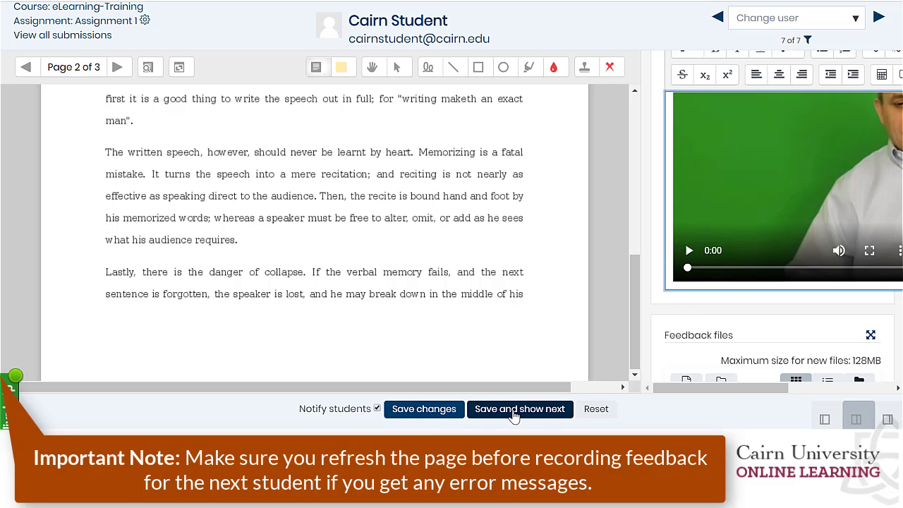
click(492, 415)
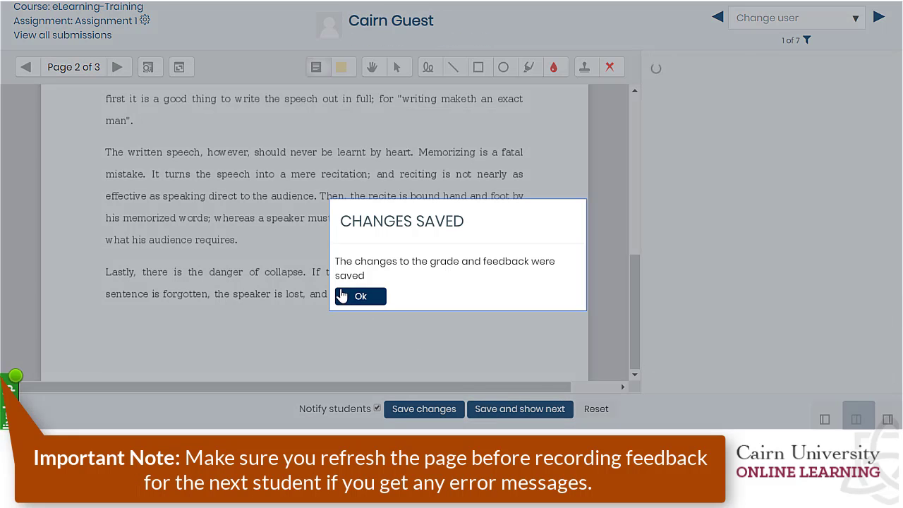
click(342, 296)
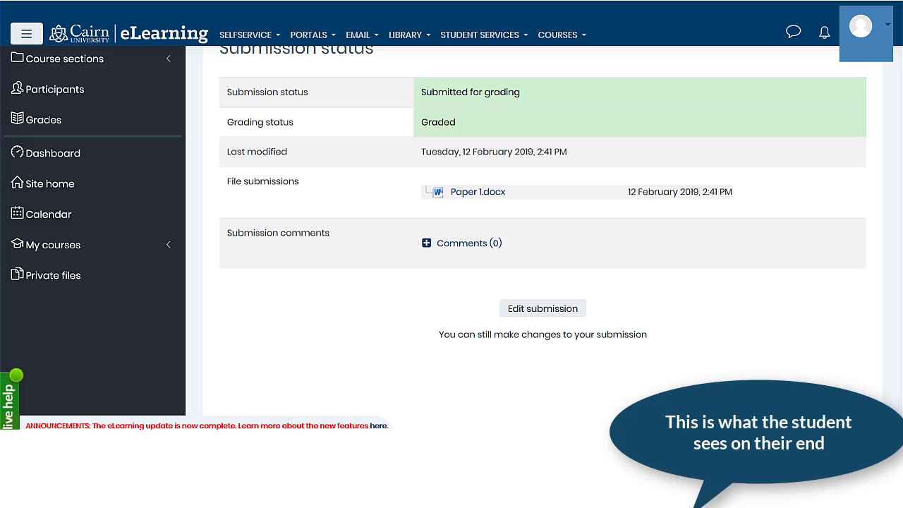
- Reopen Assignment 1 from the eLearning-Training course page and check its Graded status
scroll(275, 393, up, 3)
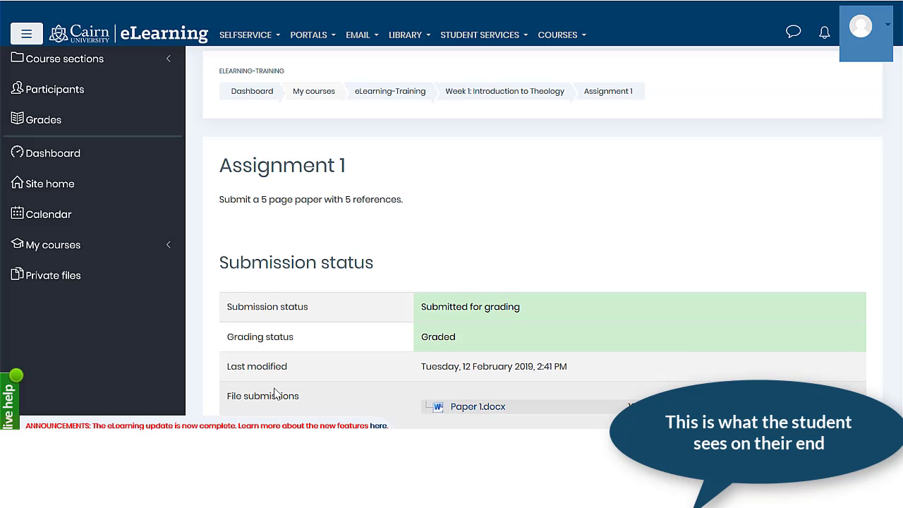
click(390, 93)
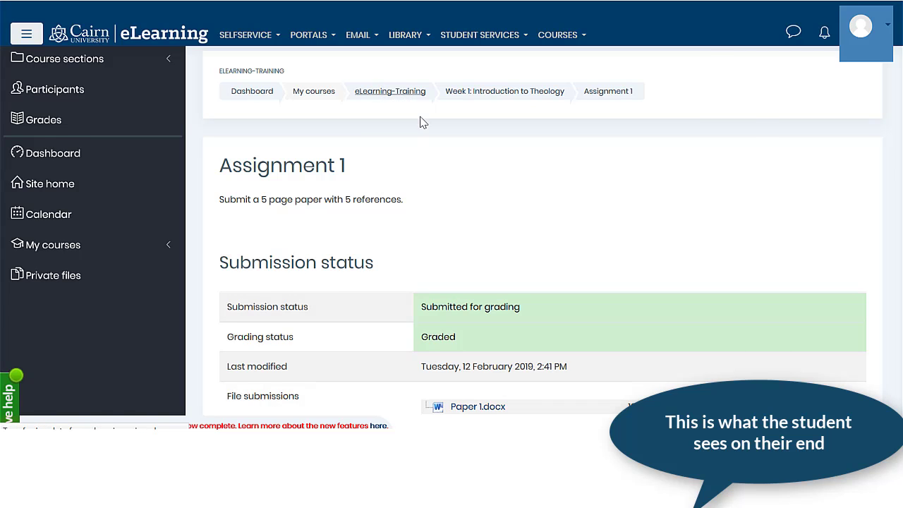
scroll(333, 307, down, 1)
scroll(333, 307, down, 2)
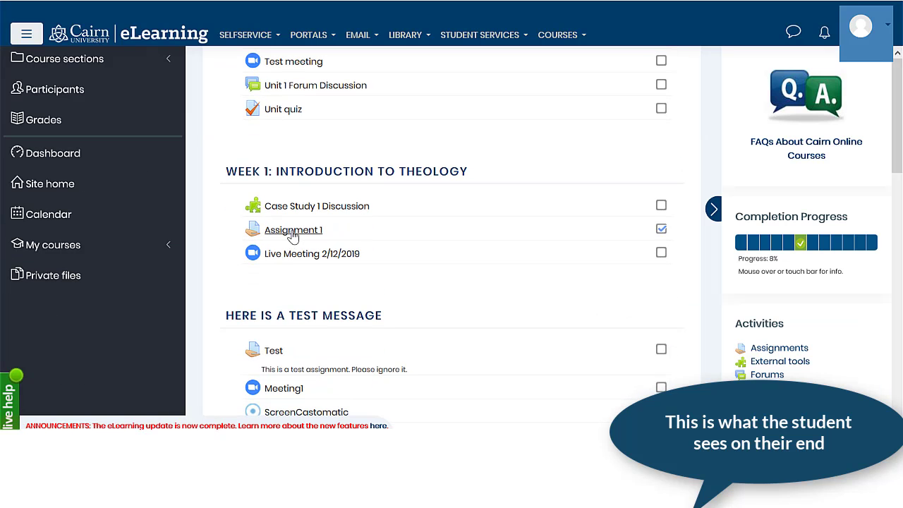
click(316, 231)
scroll(436, 285, down, 3)
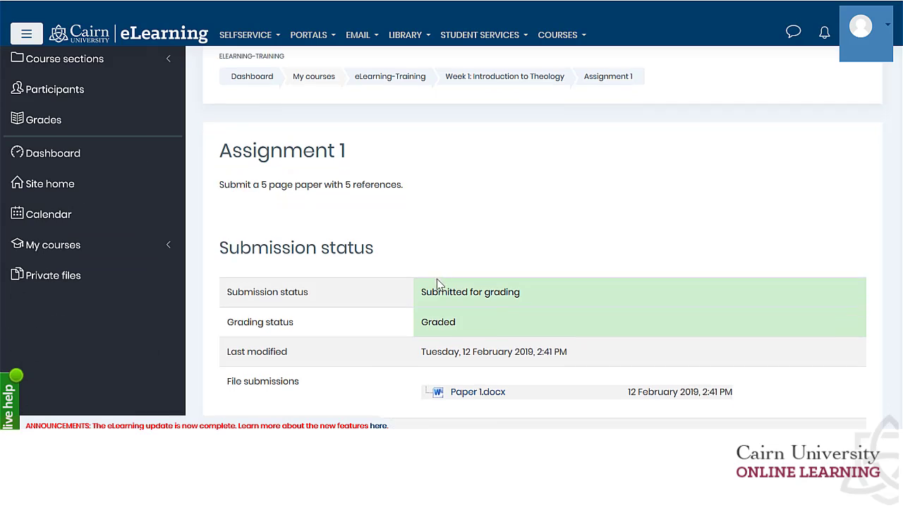
double_click(439, 123)
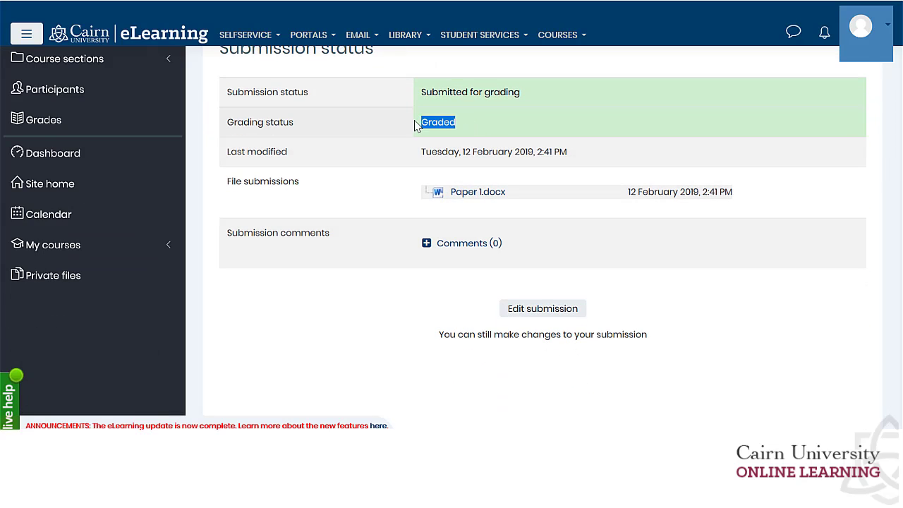
- Play the start of the video feedback, then pause it
scroll(416, 250, down, 2)
scroll(413, 255, down, 5)
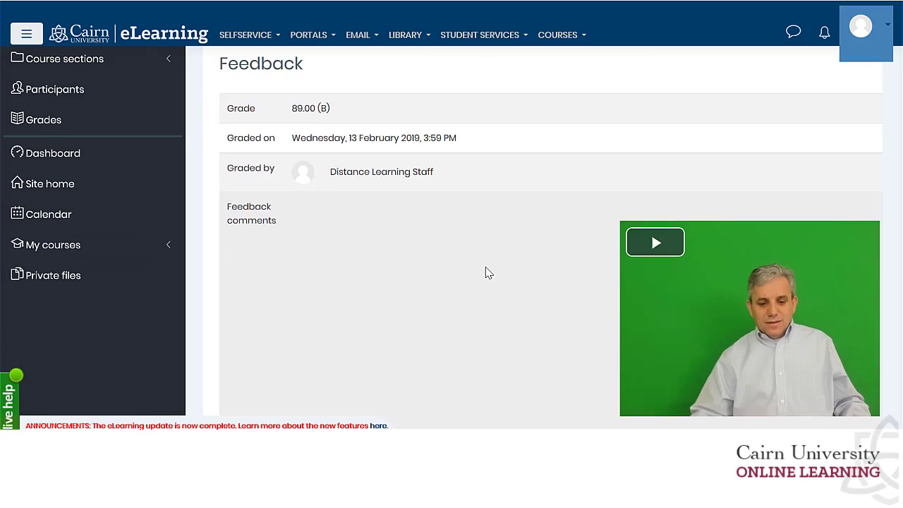
scroll(569, 242, up, 1)
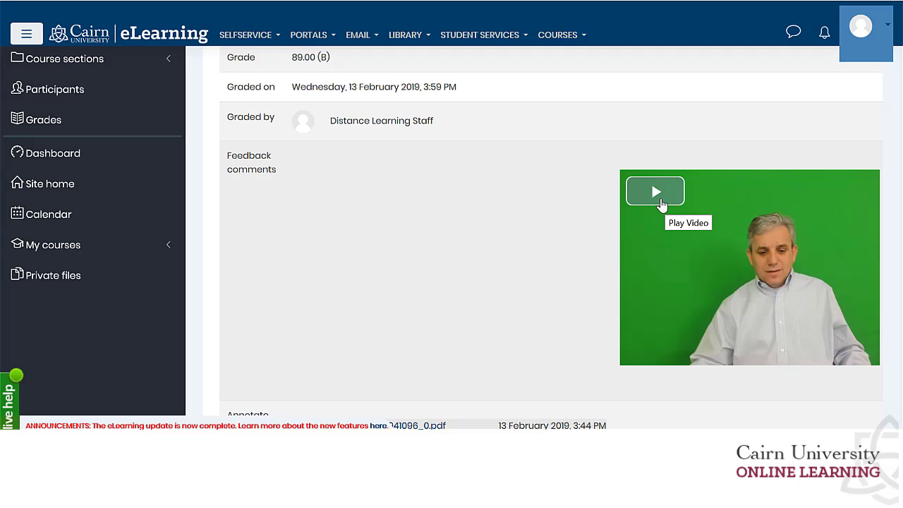
click(663, 203)
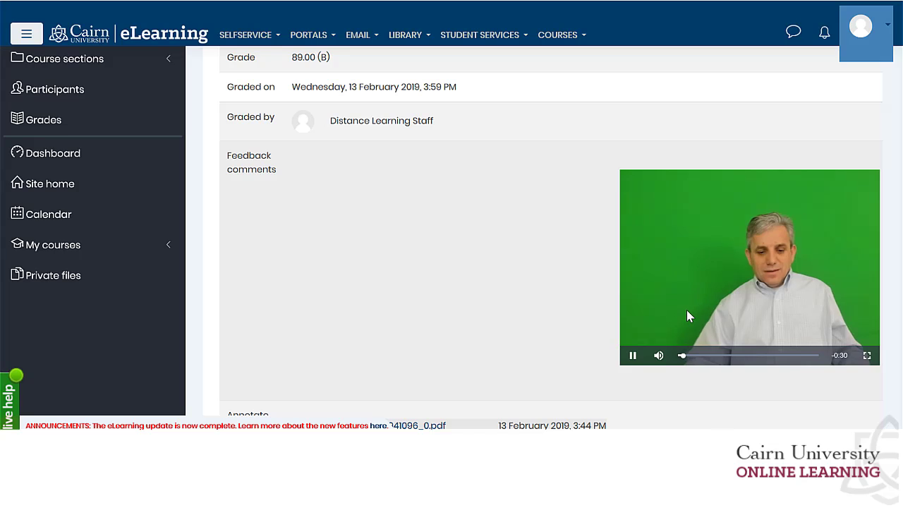
click(633, 355)
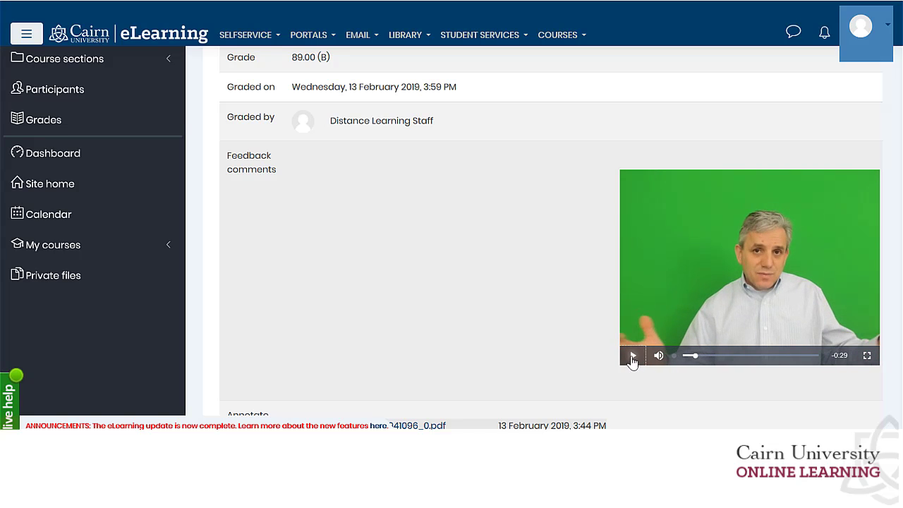
scroll(353, 283, up, 1)
scroll(352, 286, up, 3)
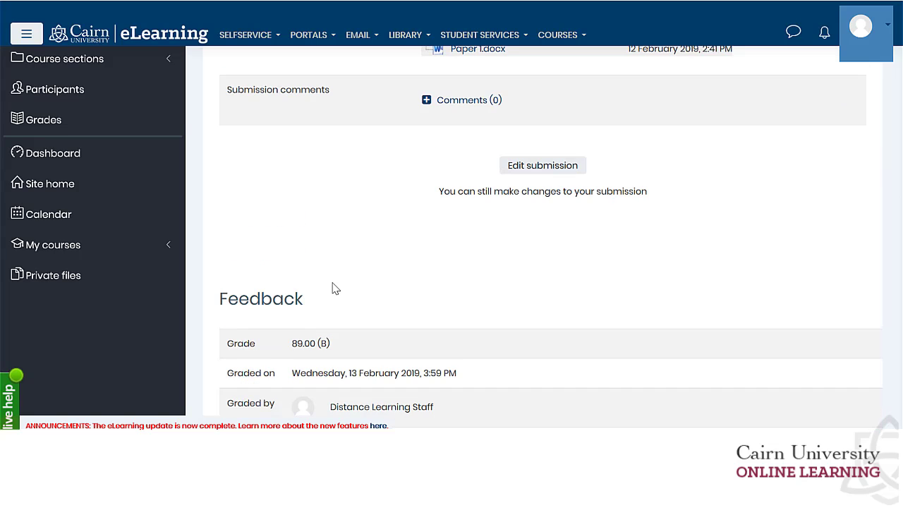
- Find Assignment 1's 89.00 (B) grade in the Grades report, then go back to grading
click(75, 131)
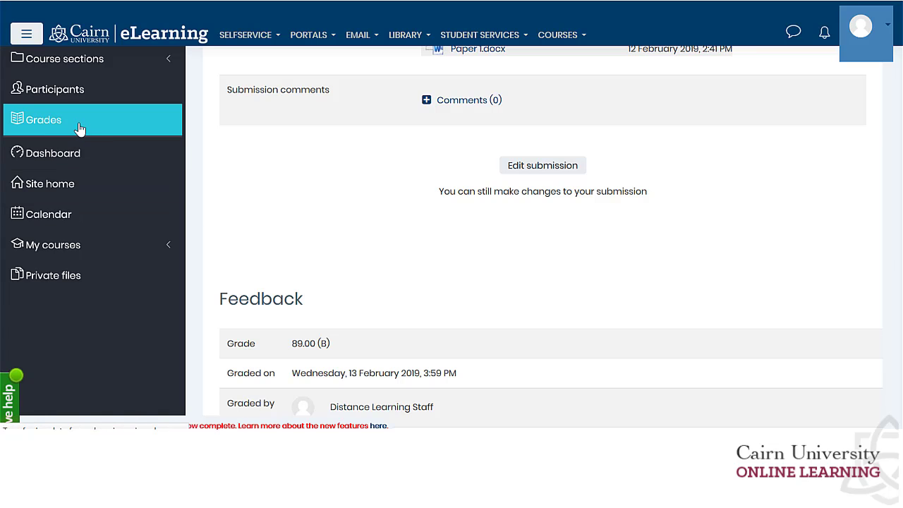
scroll(423, 275, down, 10)
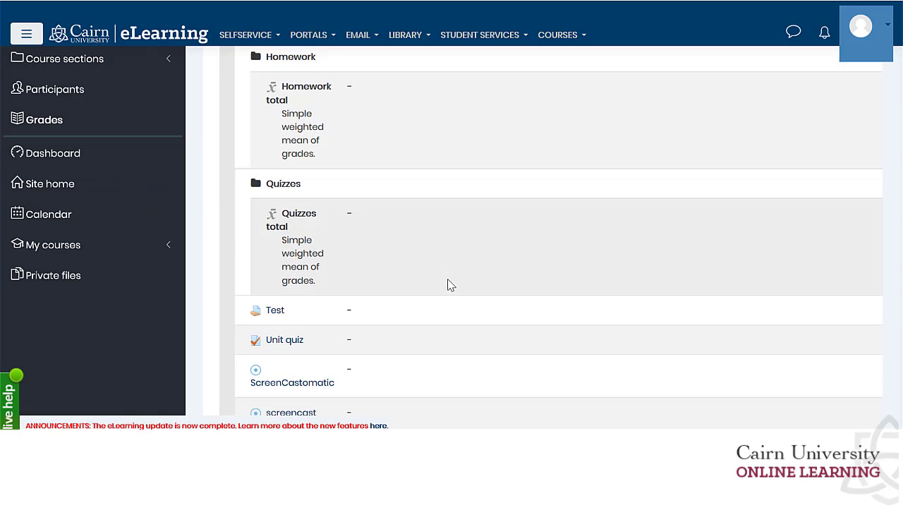
scroll(361, 281, down, 3)
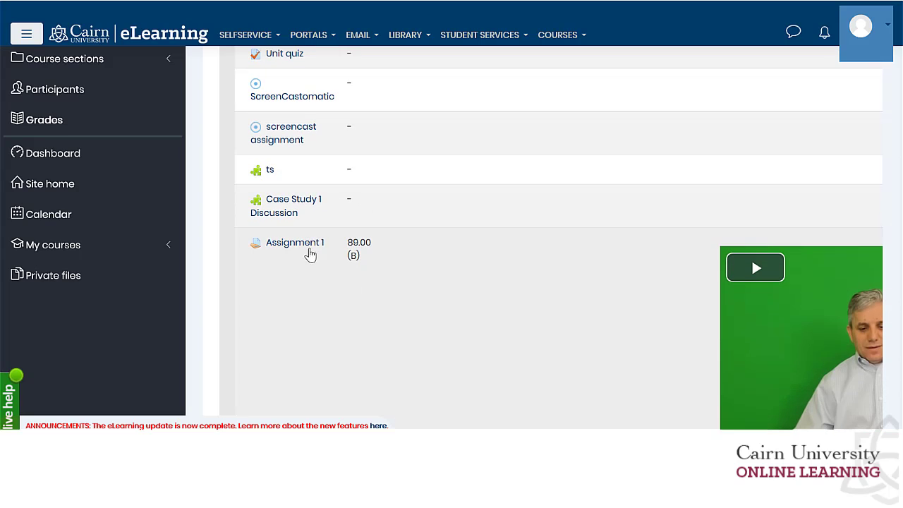
drag(376, 260, 346, 240)
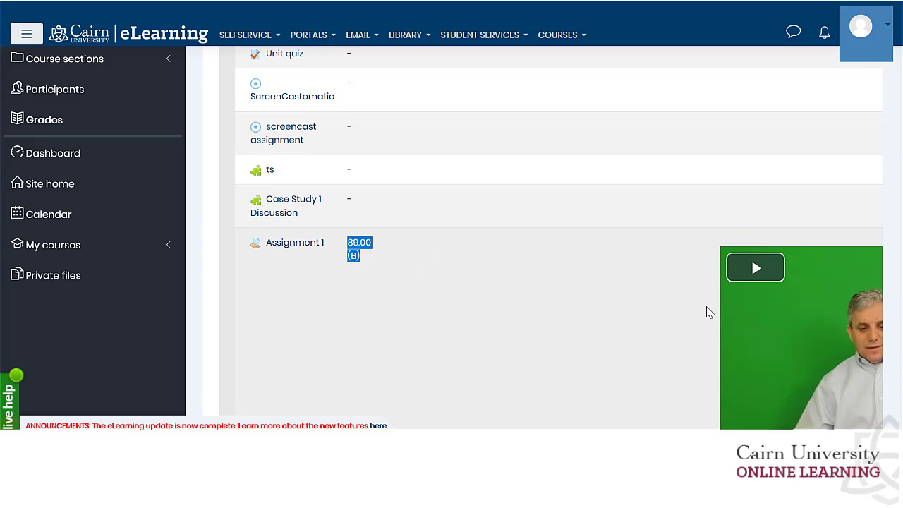
scroll(770, 308, down, 2)
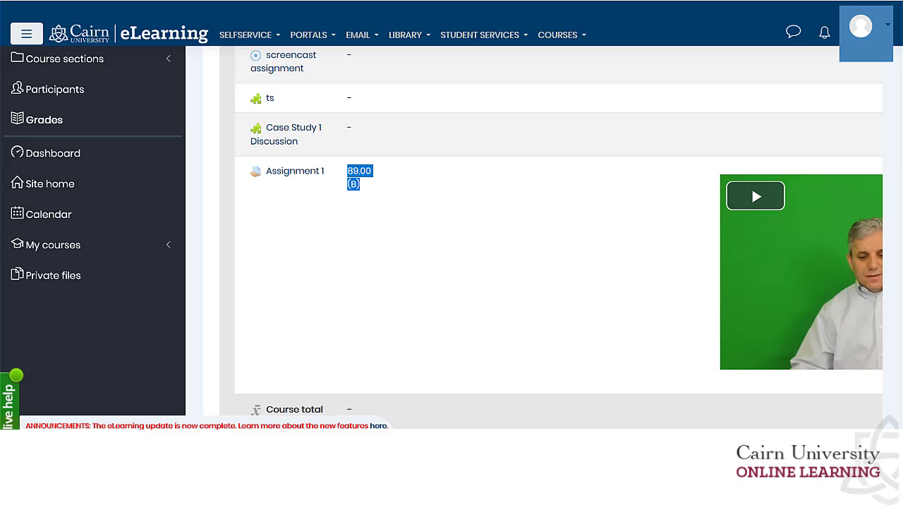
click(161, 381)
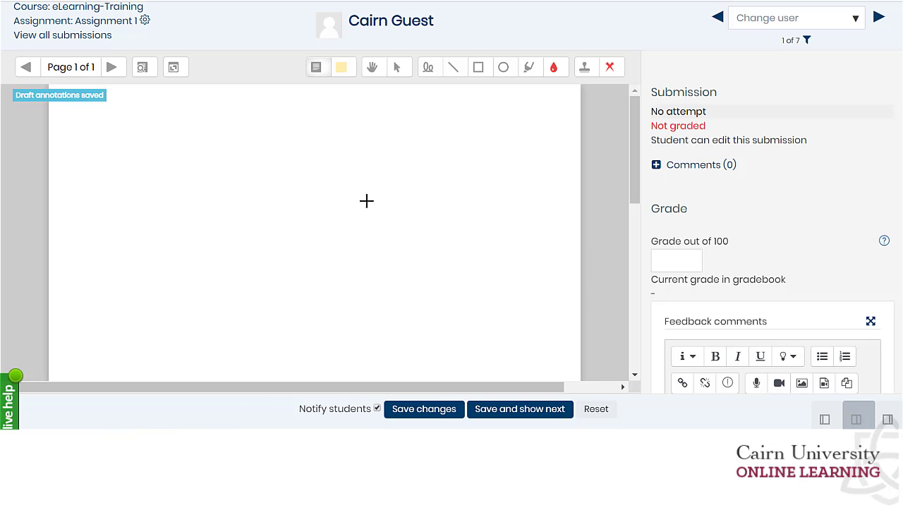
- Return to the graded student, delete the embedded feedback video, and open the audio recorder
click(713, 18)
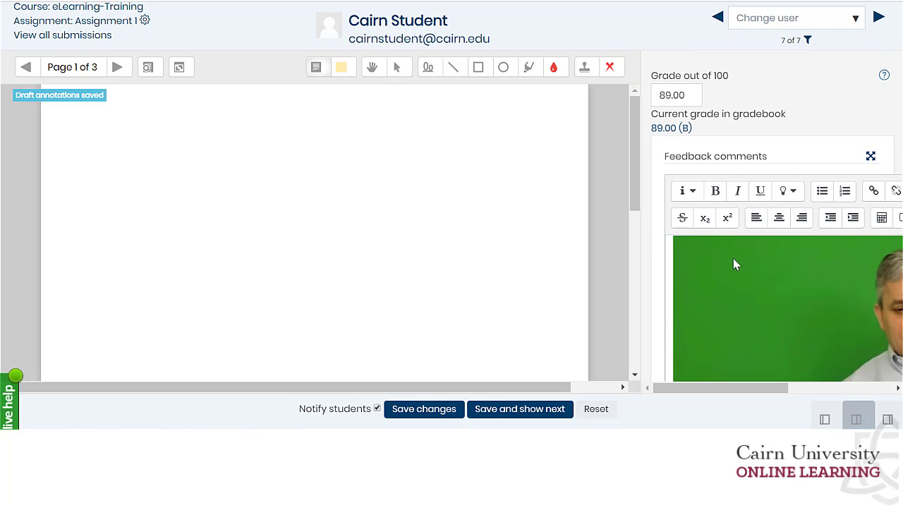
scroll(730, 278, down, 5)
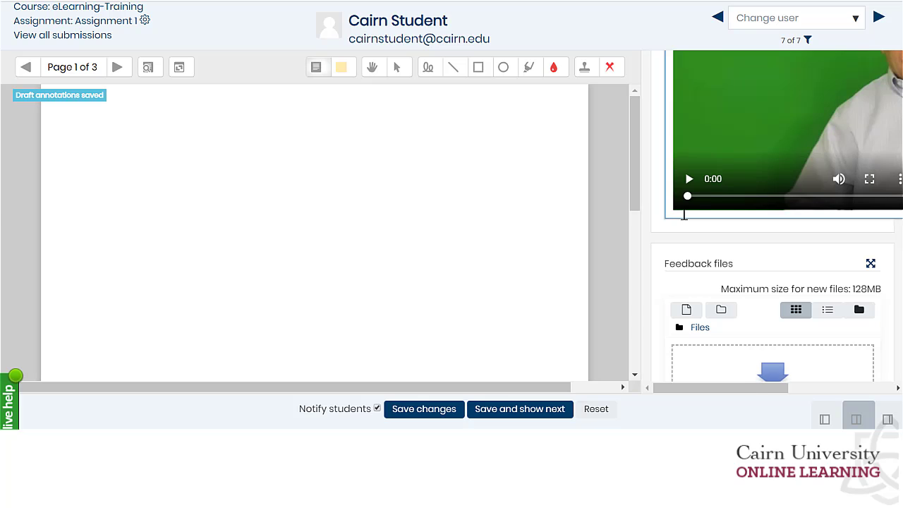
key(BackSpace)
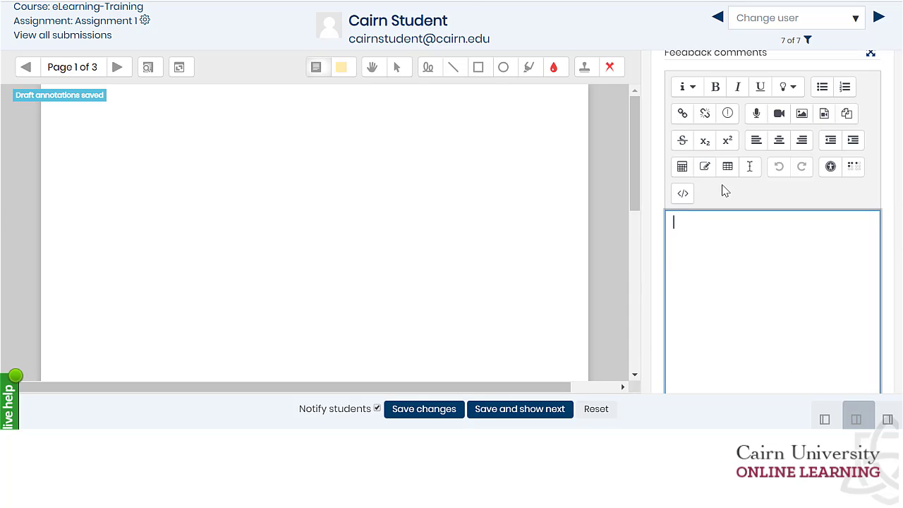
click(758, 117)
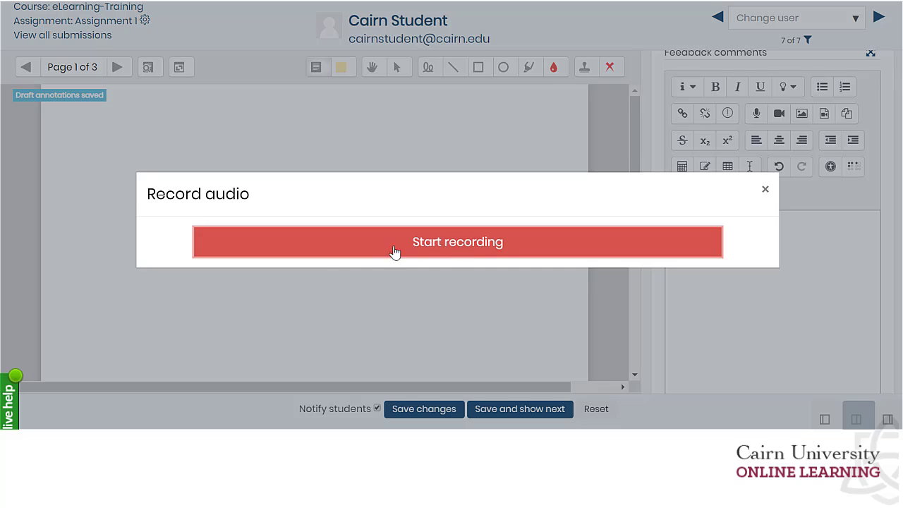
- Record a spoken comment, attach it to the feedback comments, and save the changes
click(452, 253)
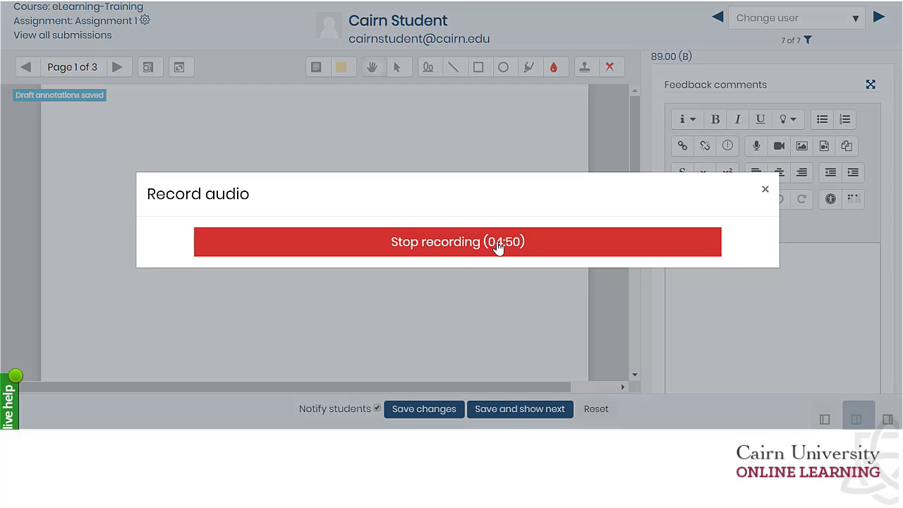
click(415, 253)
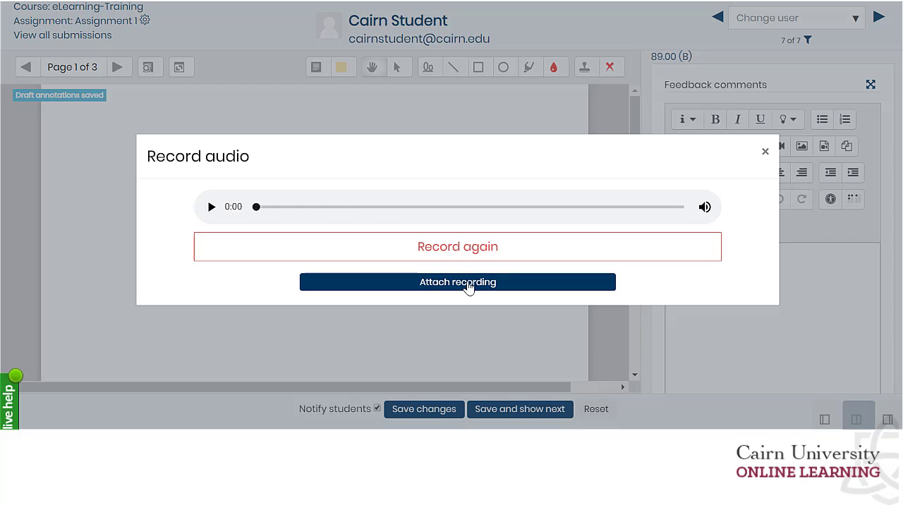
click(465, 289)
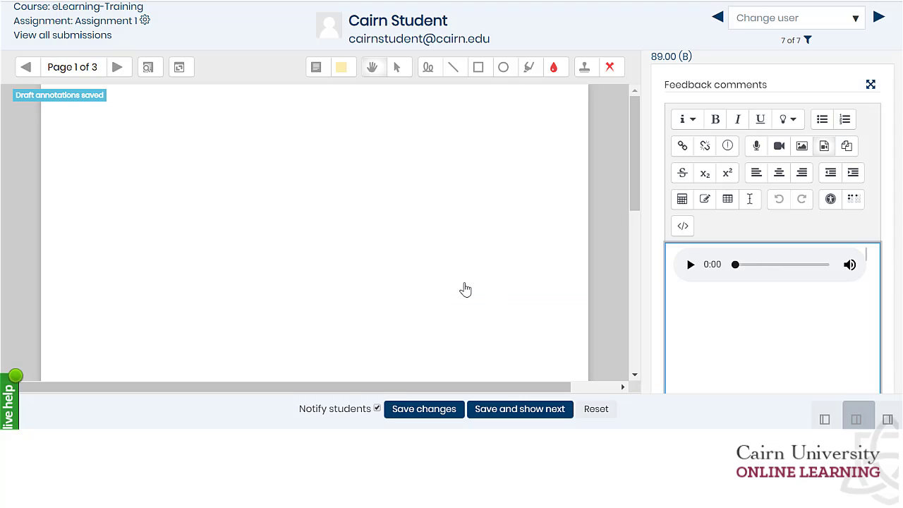
click(434, 410)
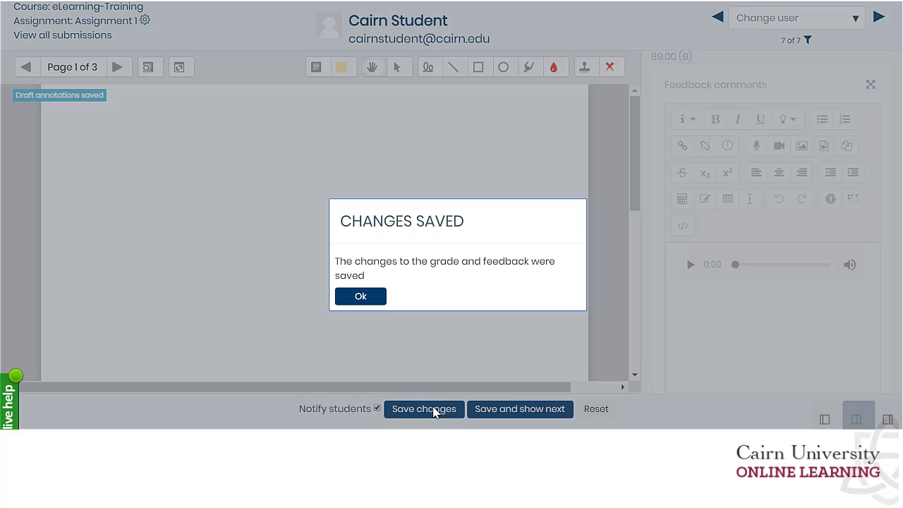
- Play and pause the audio feedback beside Assignment 1's 89.00 (B) grade in the report
click(374, 297)
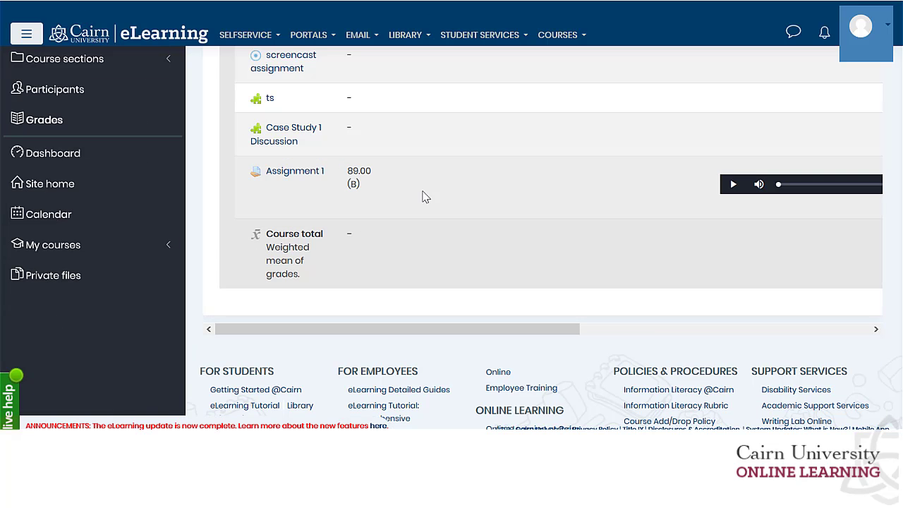
scroll(423, 201, up, 2)
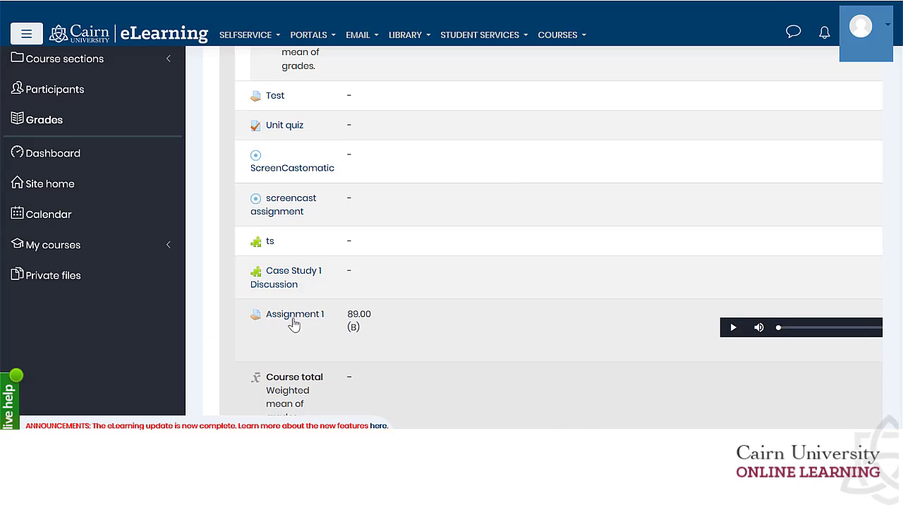
drag(383, 332, 346, 321)
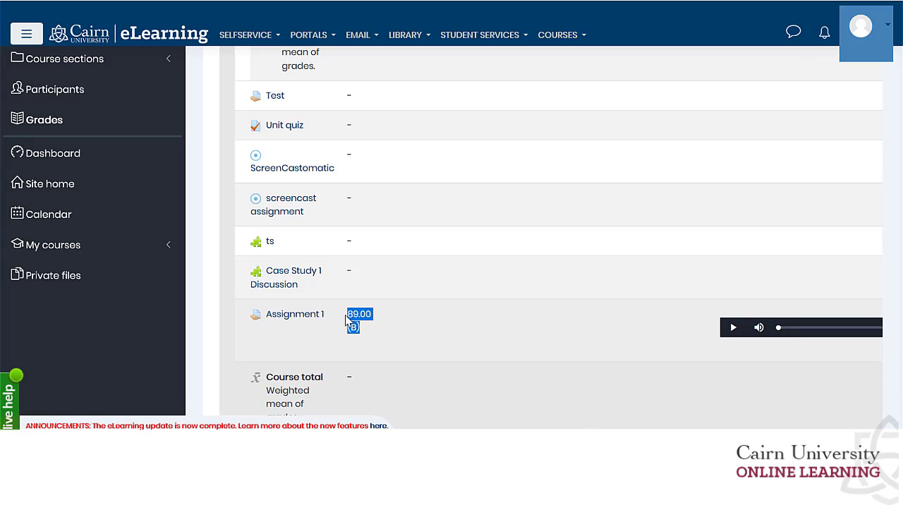
click(734, 329)
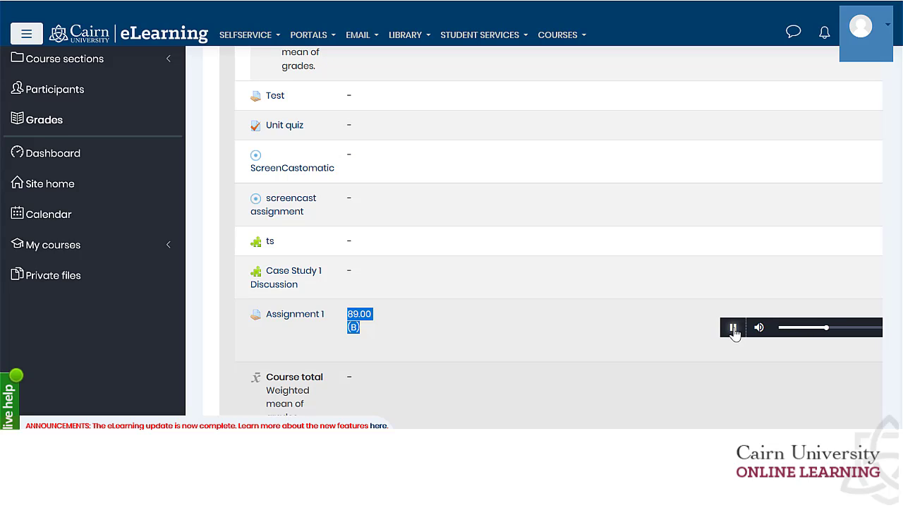
click(734, 328)
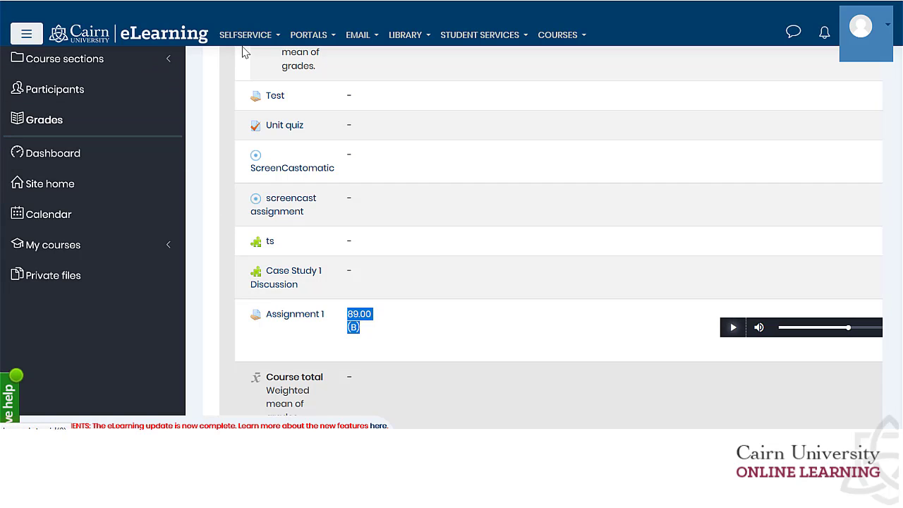
scroll(373, 137, up, 15)
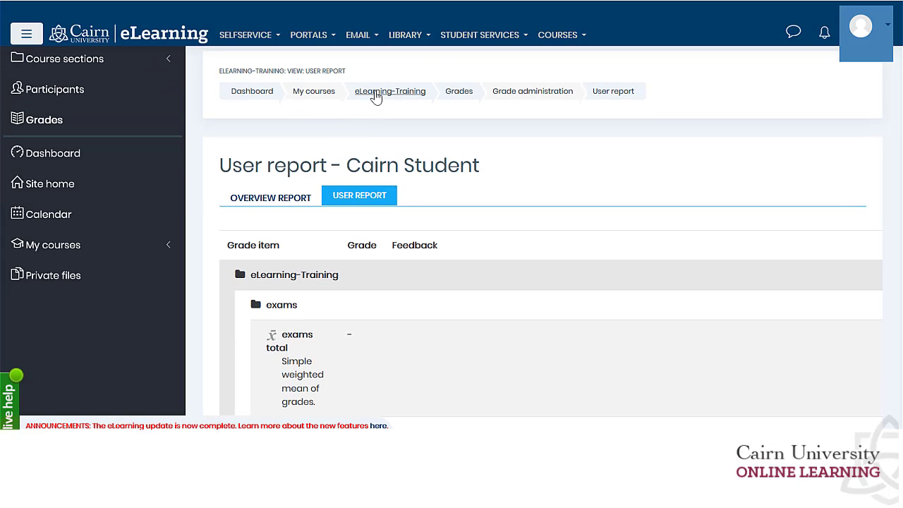
- Open Assignment 1 from the eLearning-Training course page and review its 89.00 (B) feedback
click(374, 96)
scroll(351, 262, down, 1)
scroll(350, 262, down, 4)
click(308, 166)
scroll(438, 283, down, 2)
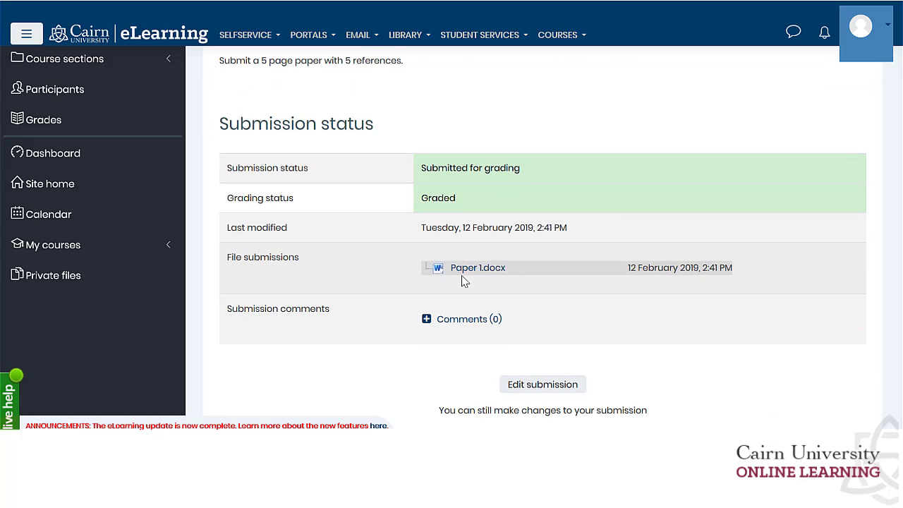
scroll(477, 317, down, 3)
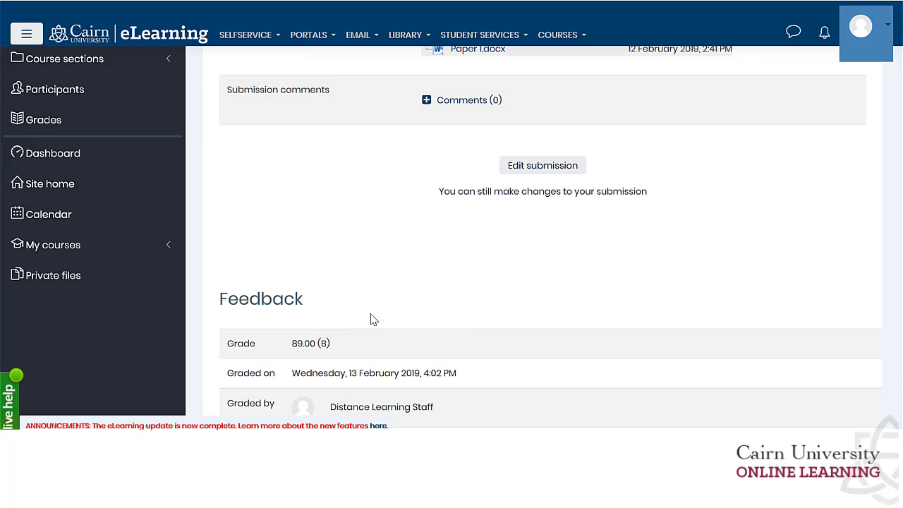
drag(350, 353, 298, 353)
scroll(403, 356, down, 3)
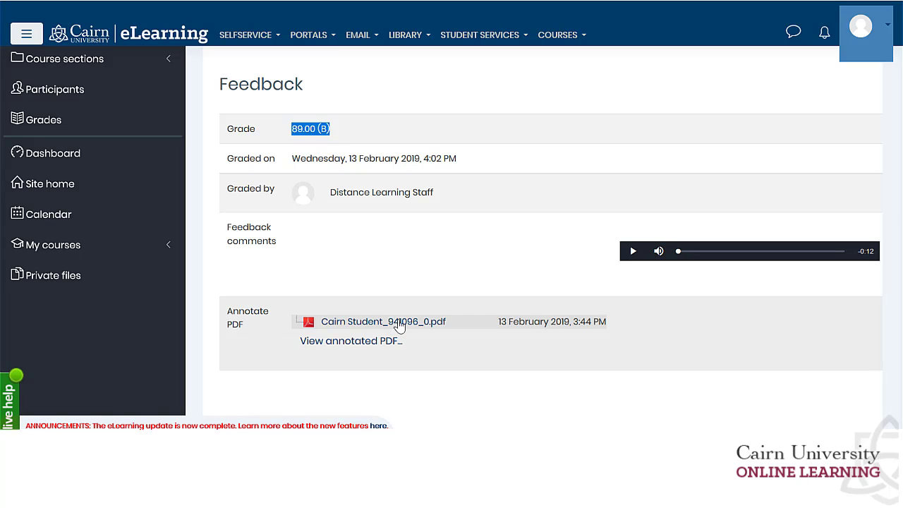
- View the annotated PDF and its page-2 comment, then close it
click(361, 343)
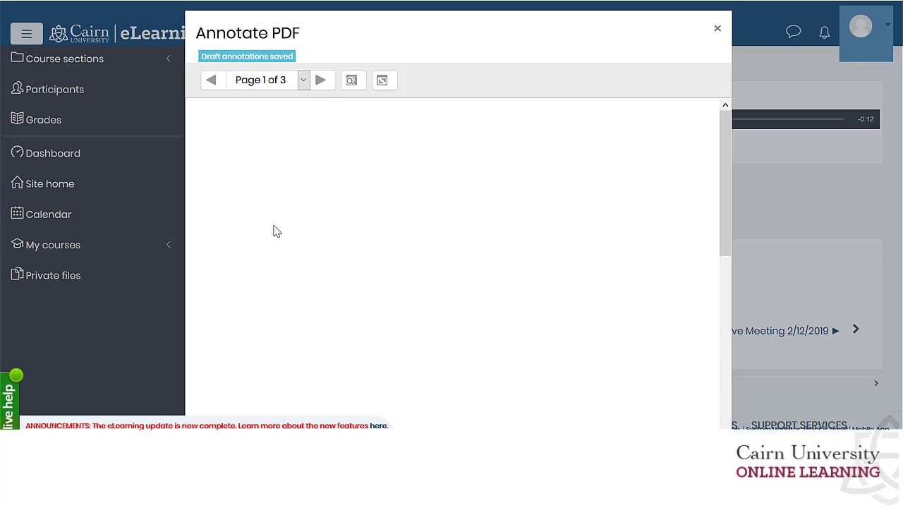
click(318, 83)
click(560, 176)
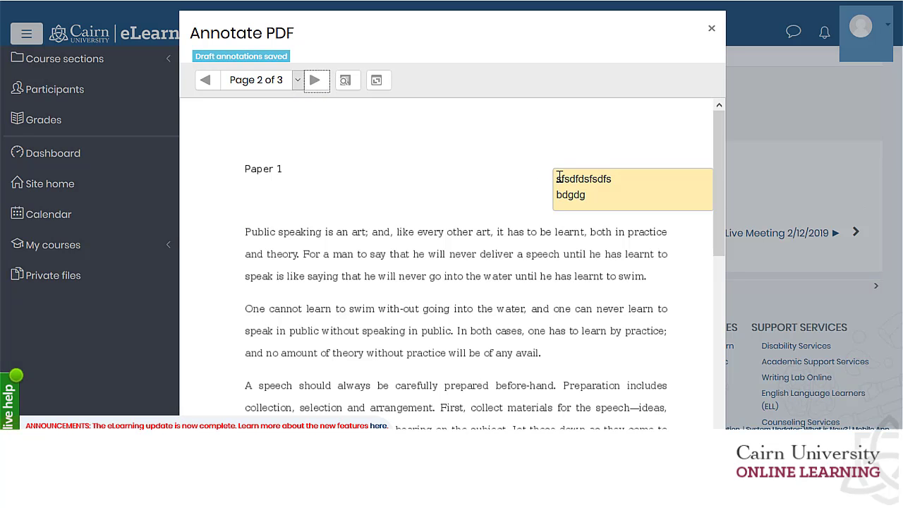
click(710, 28)
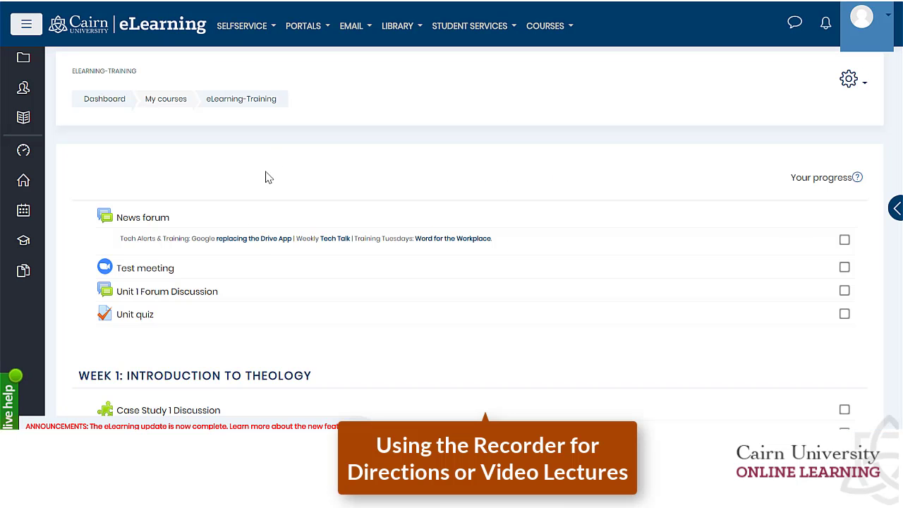
scroll(265, 296, down, 3)
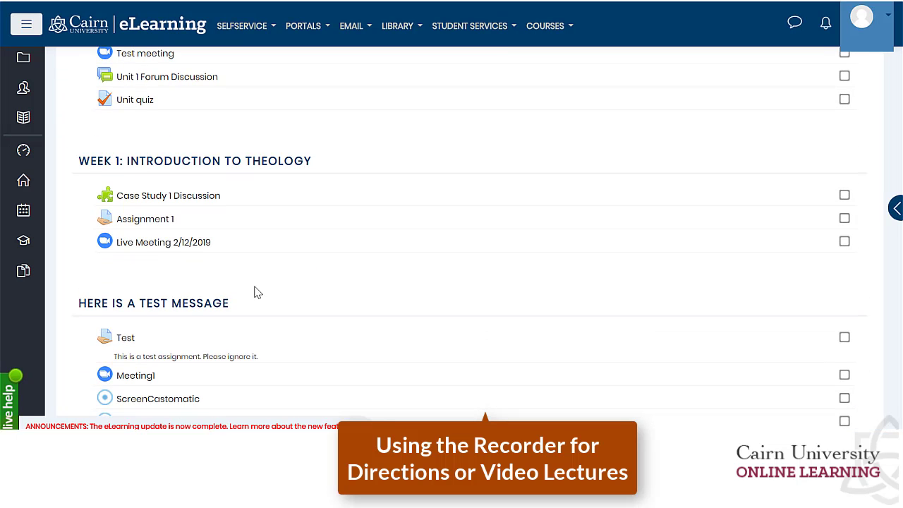
- Open Assignment 1 and bring up its Edit settings form
click(147, 220)
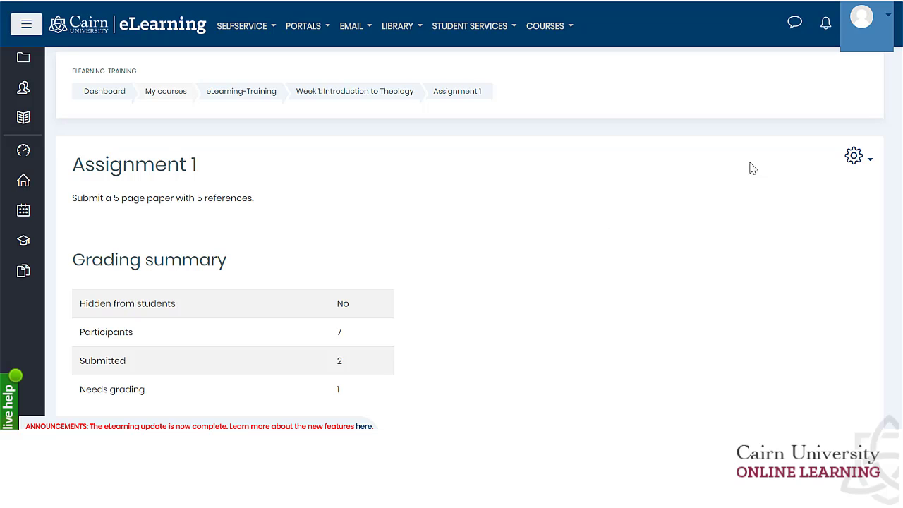
click(855, 161)
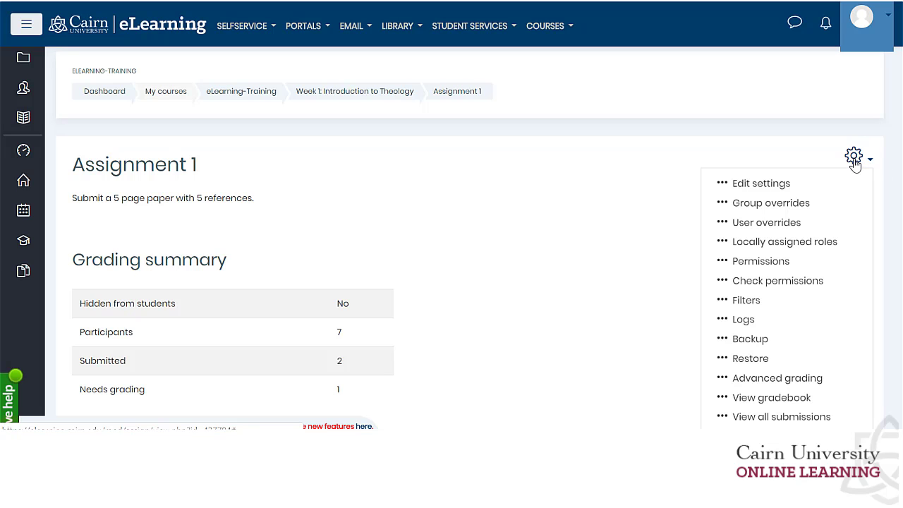
click(762, 187)
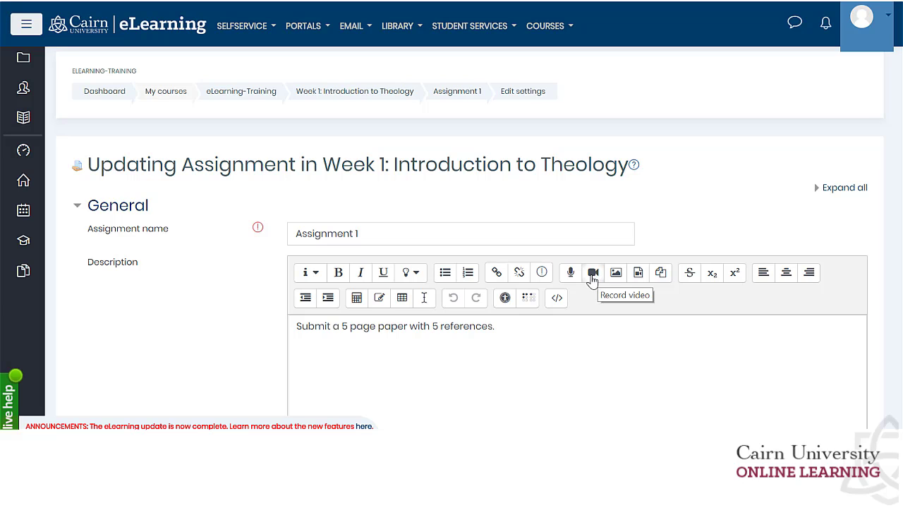
- Record a webcam video and embed it on a new line above Assignment 1's description text
click(294, 333)
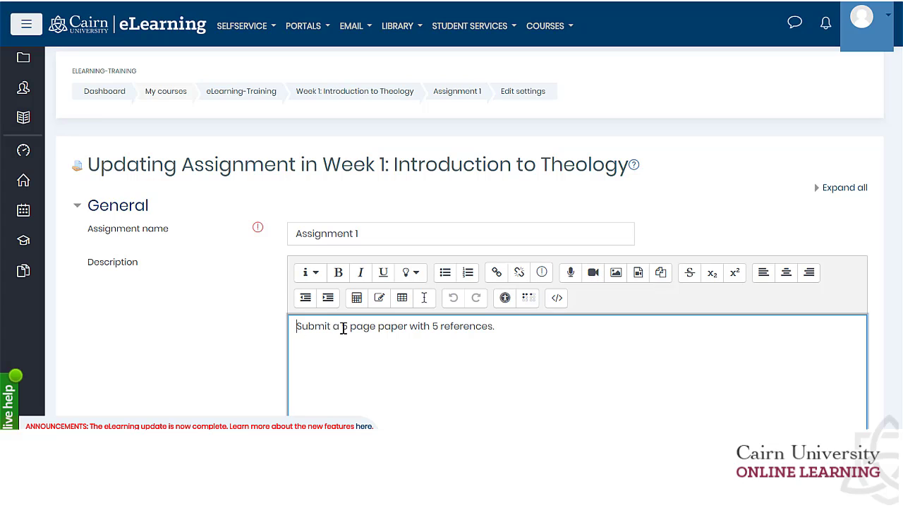
key(Return)
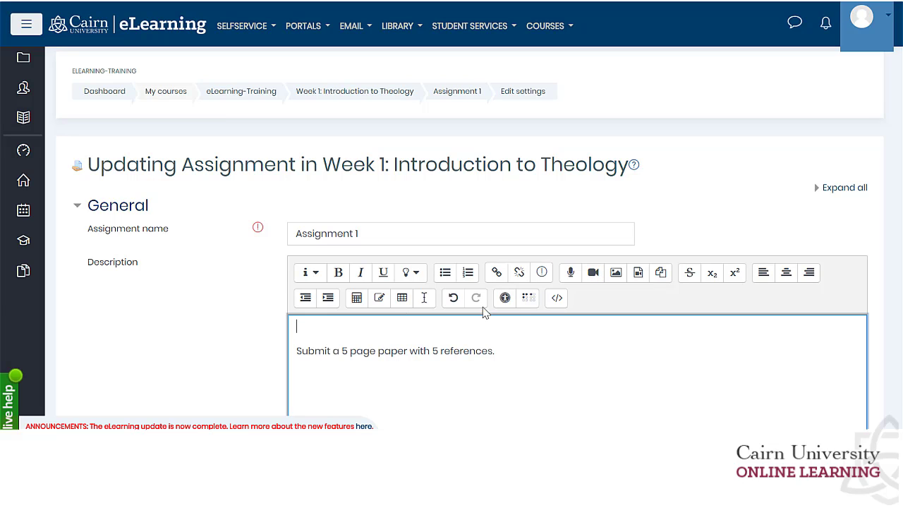
click(594, 274)
click(451, 242)
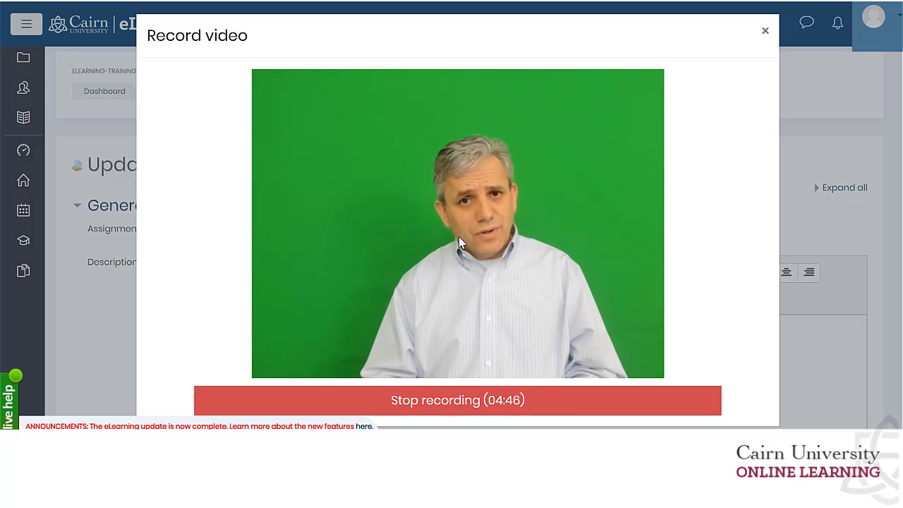
click(449, 400)
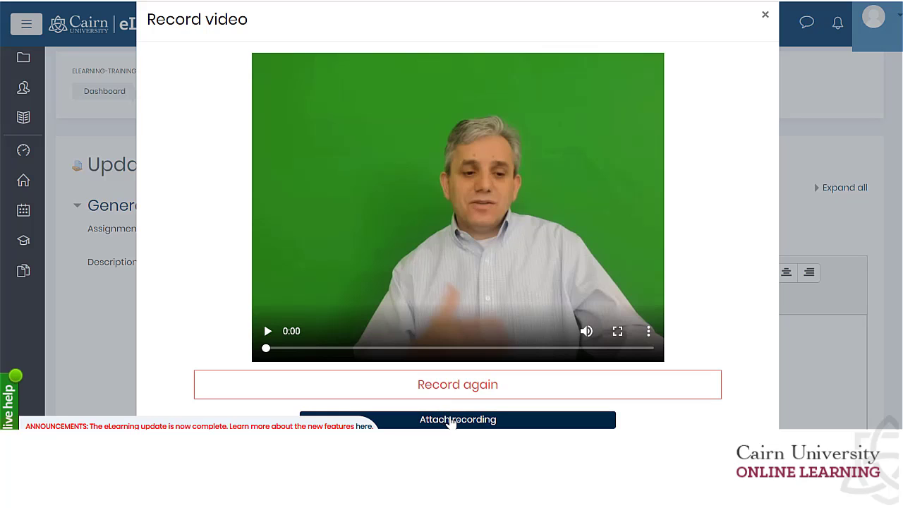
click(446, 419)
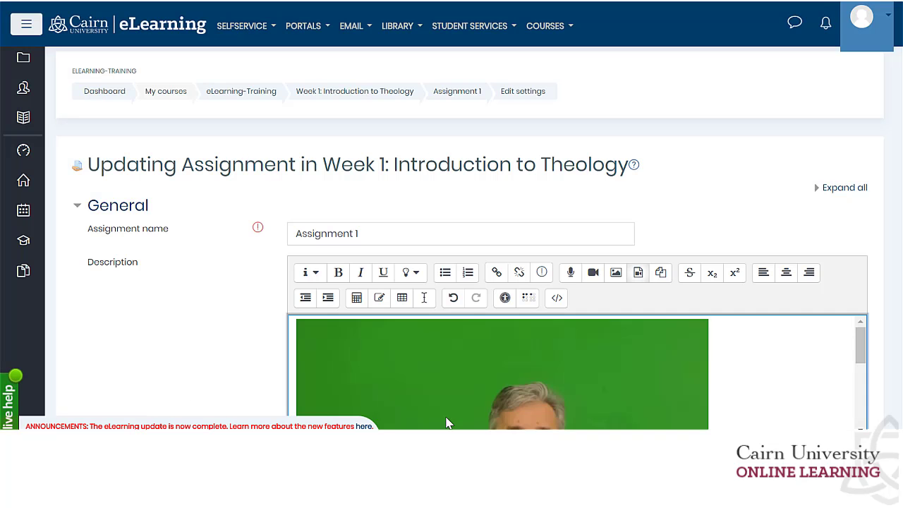
- Save Assignment 1's settings with the embedded video using Save and display
scroll(564, 342, down, 3)
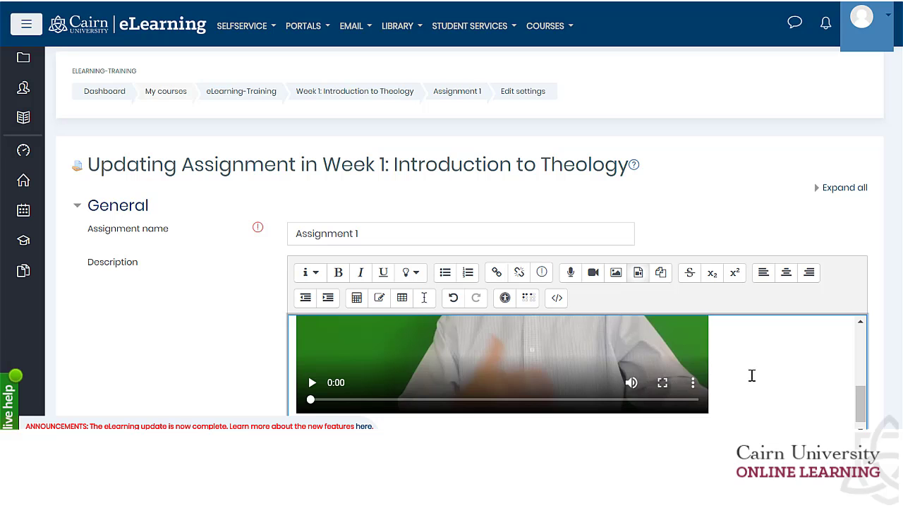
scroll(751, 375, up, 3)
scroll(726, 381, down, 4)
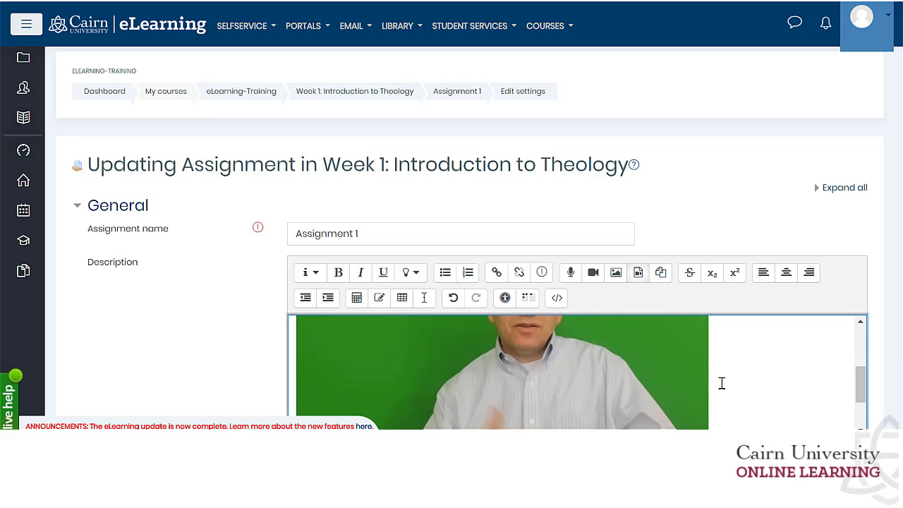
scroll(389, 327, down, 15)
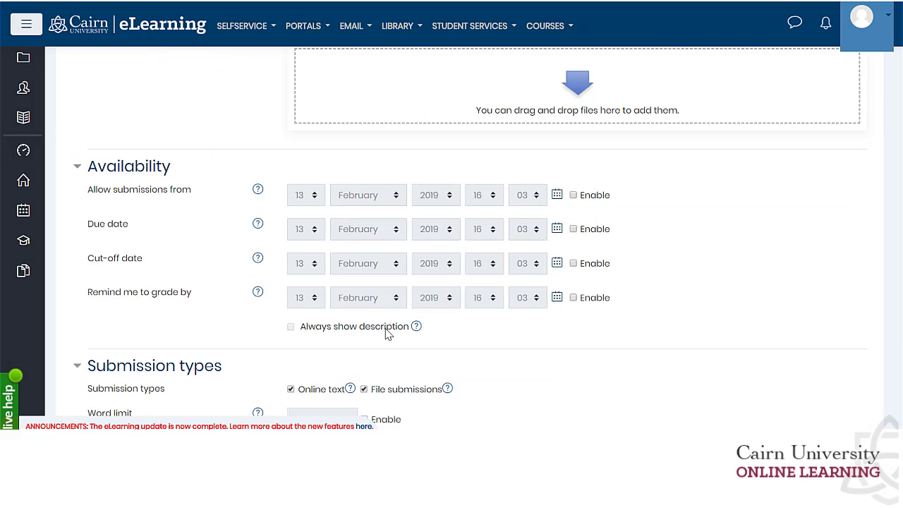
scroll(421, 369, down, 8)
click(478, 154)
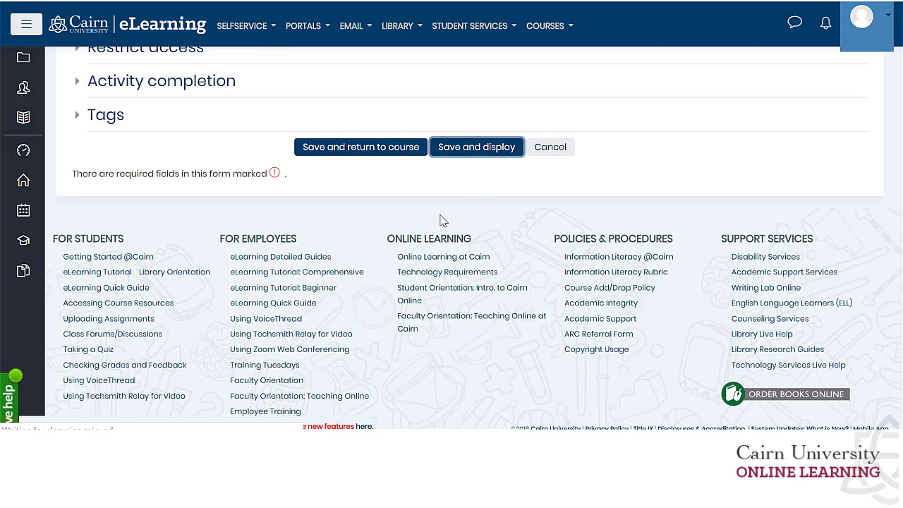